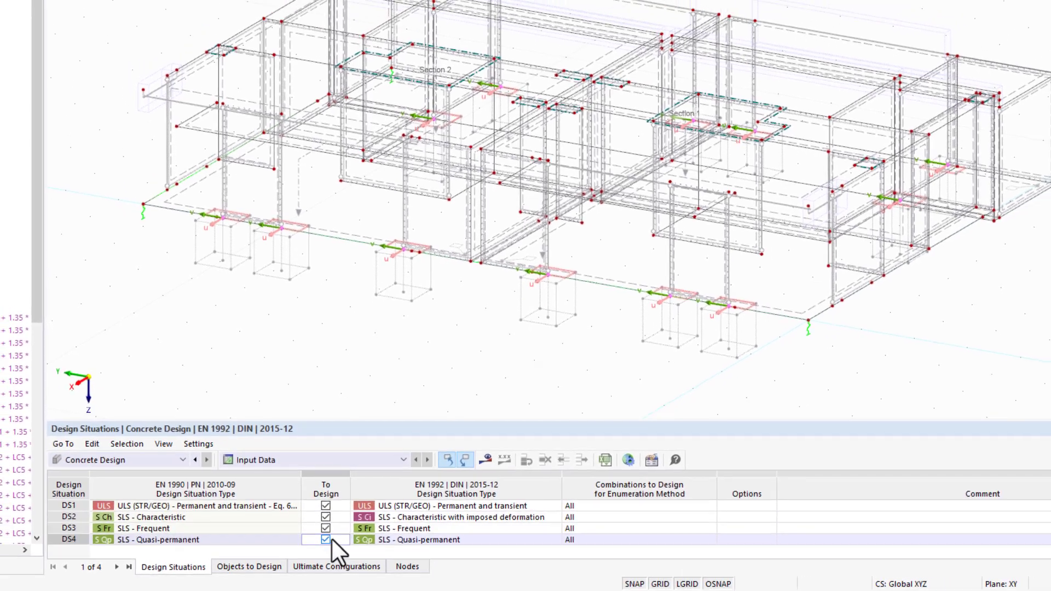
- Run the concrete design calculation and show punching shear ratios at the nodes (max 1.327)
{"action": "left_click", "coordinate": [485, 460]}
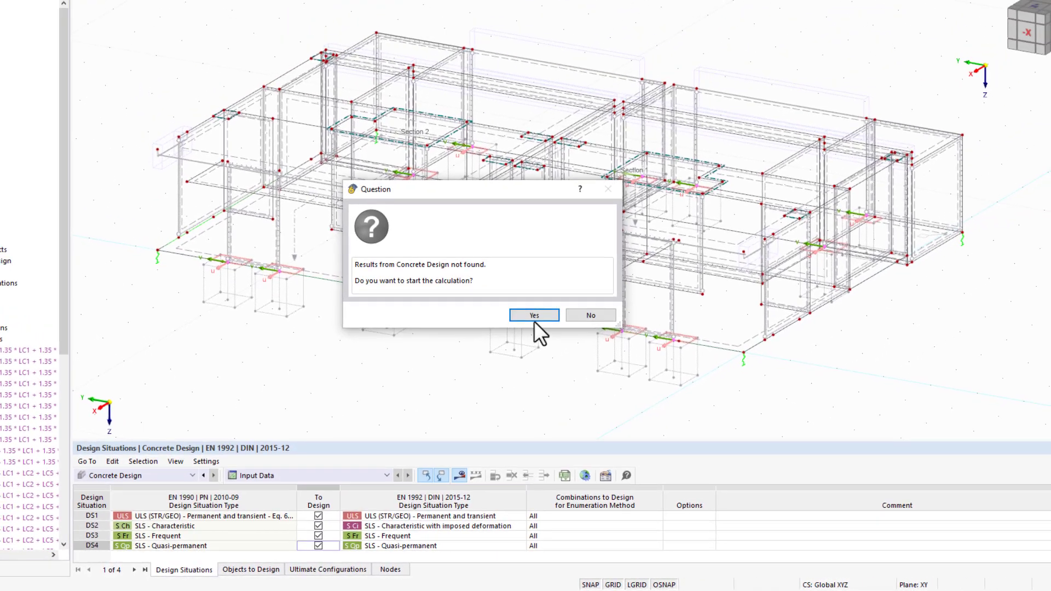
{"action": "left_click", "coordinate": [534, 317]}
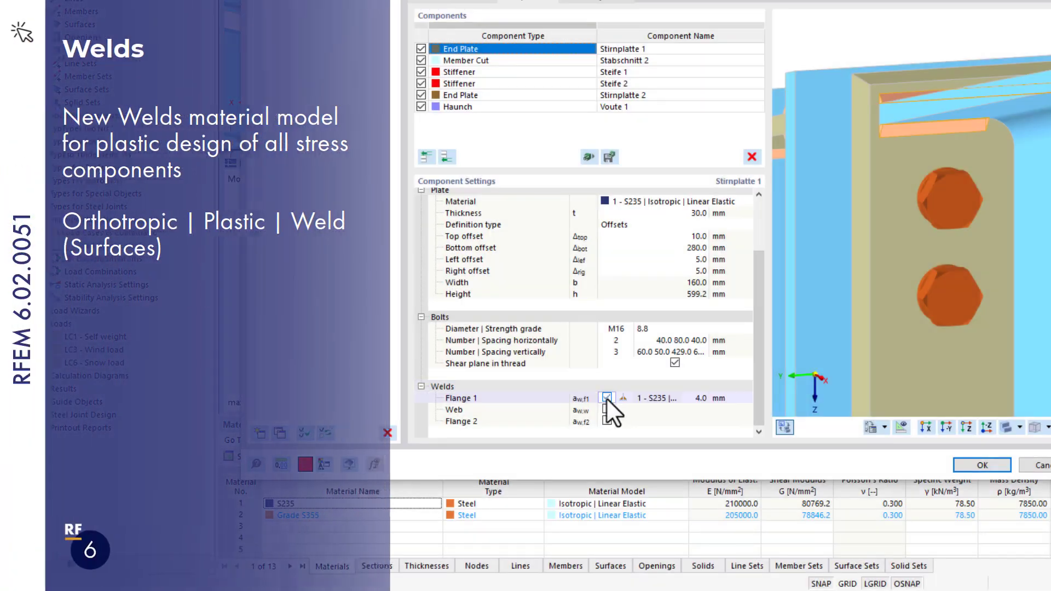
- Weld the end plate web and flange 2, then inspect weld material 5's orthotropic plastic properties
{"action": "left_click", "coordinate": [607, 408]}
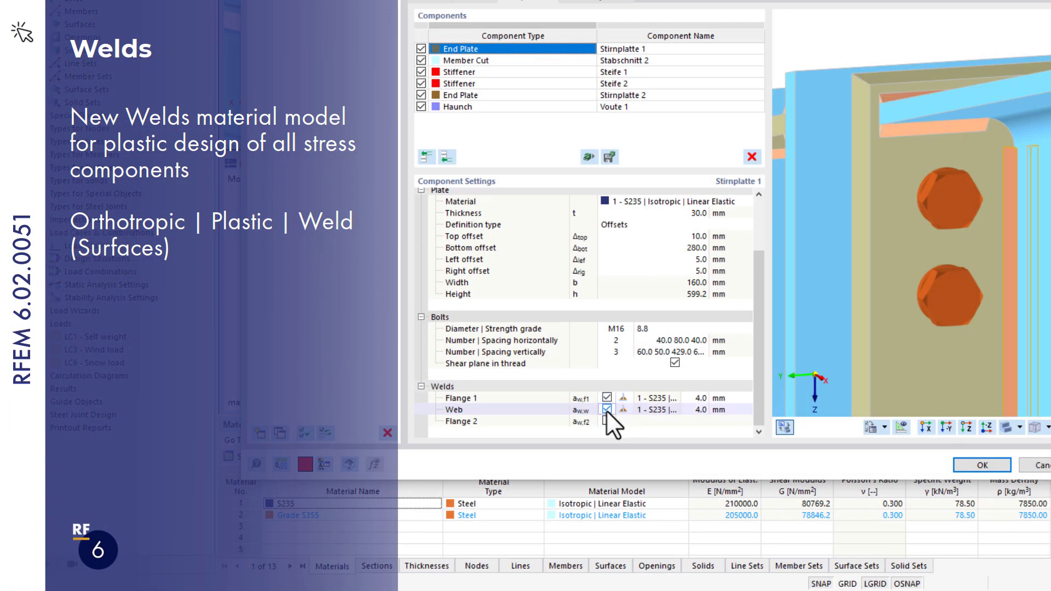
{"action": "left_click", "coordinate": [607, 420]}
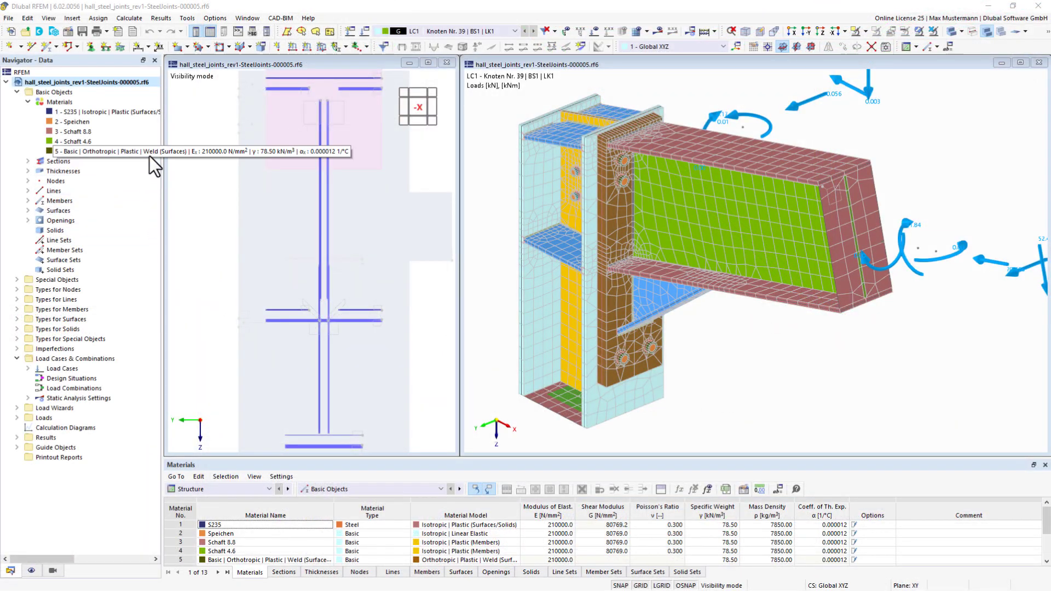
{"action": "double_click", "coordinate": [150, 155]}
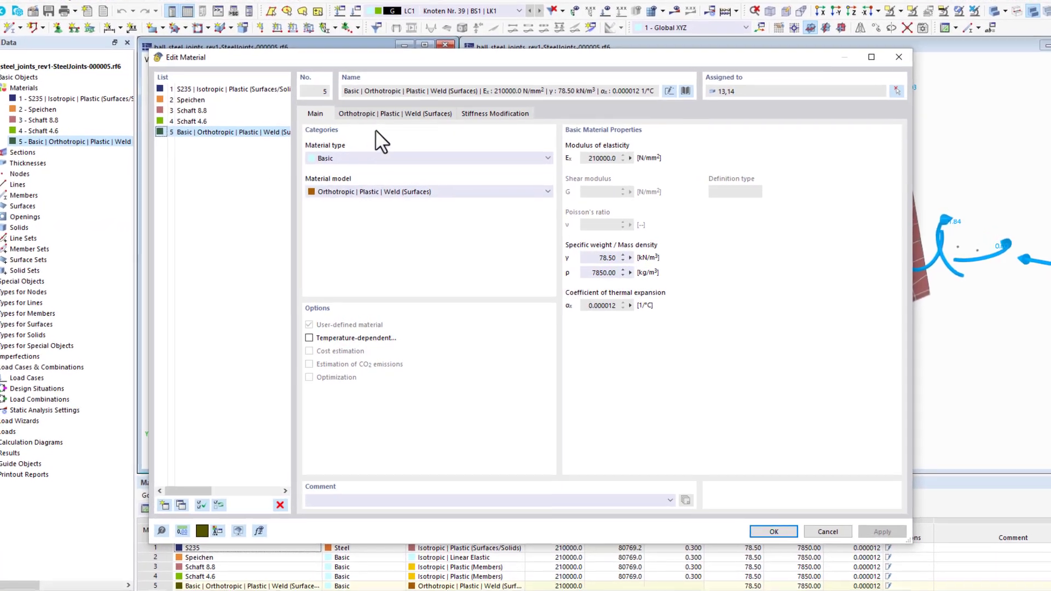
{"action": "left_click", "coordinate": [392, 122]}
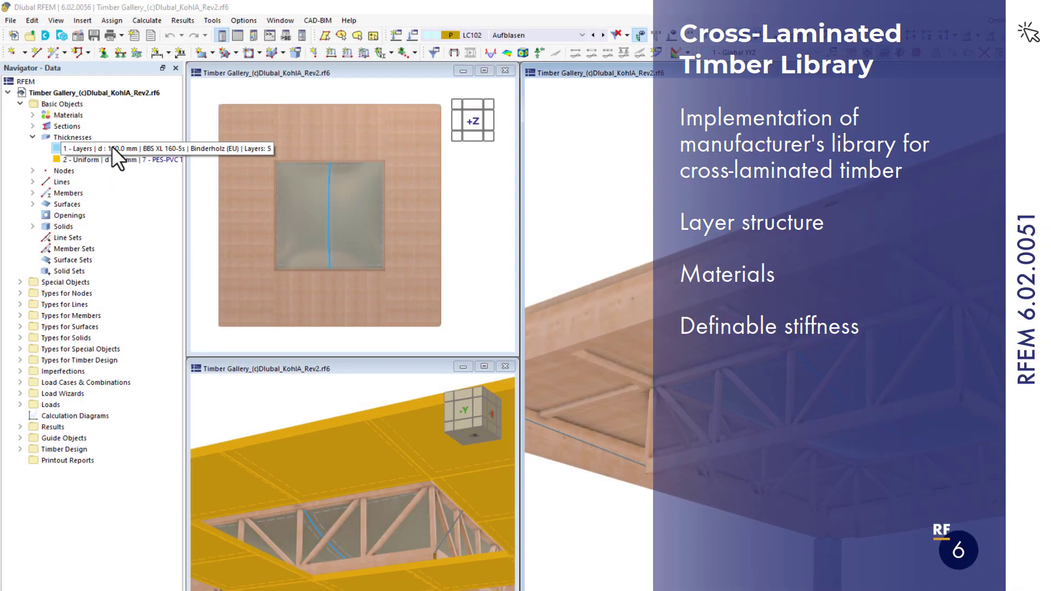
- Import the BBS SYS 200-5s CLT composition into thickness 1 and review its stiffness reduction
{"action": "double_click", "coordinate": [112, 149]}
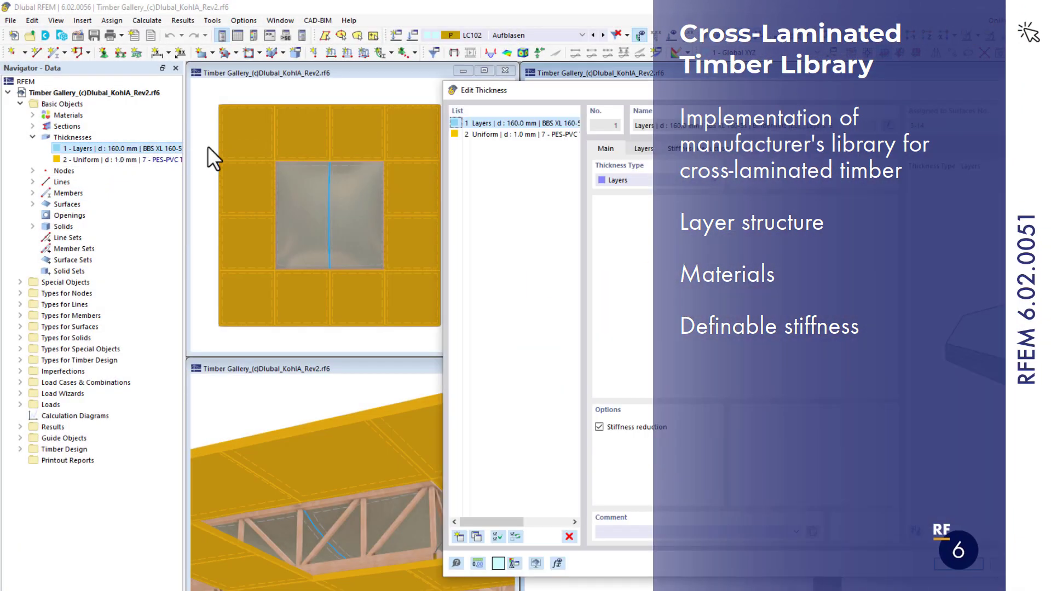
{"action": "left_click", "coordinate": [634, 146]}
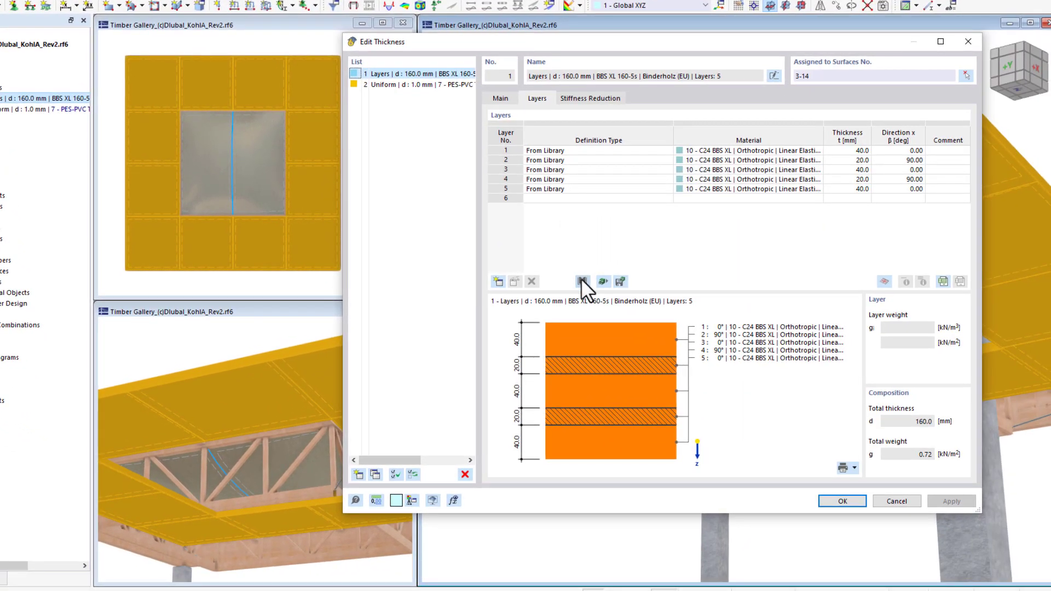
{"action": "left_click", "coordinate": [581, 279]}
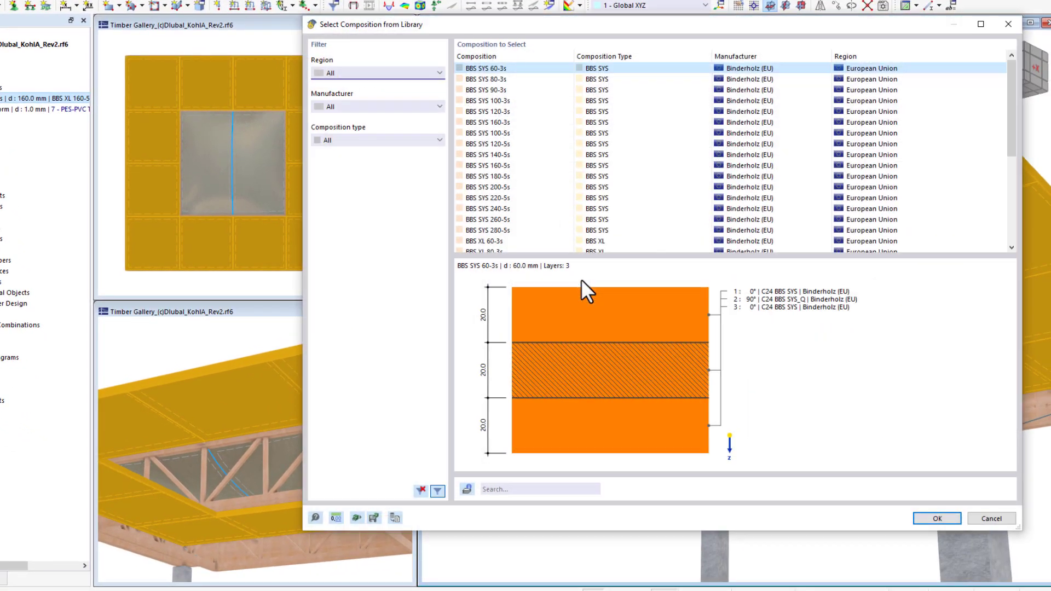
{"action": "left_click", "coordinate": [541, 188]}
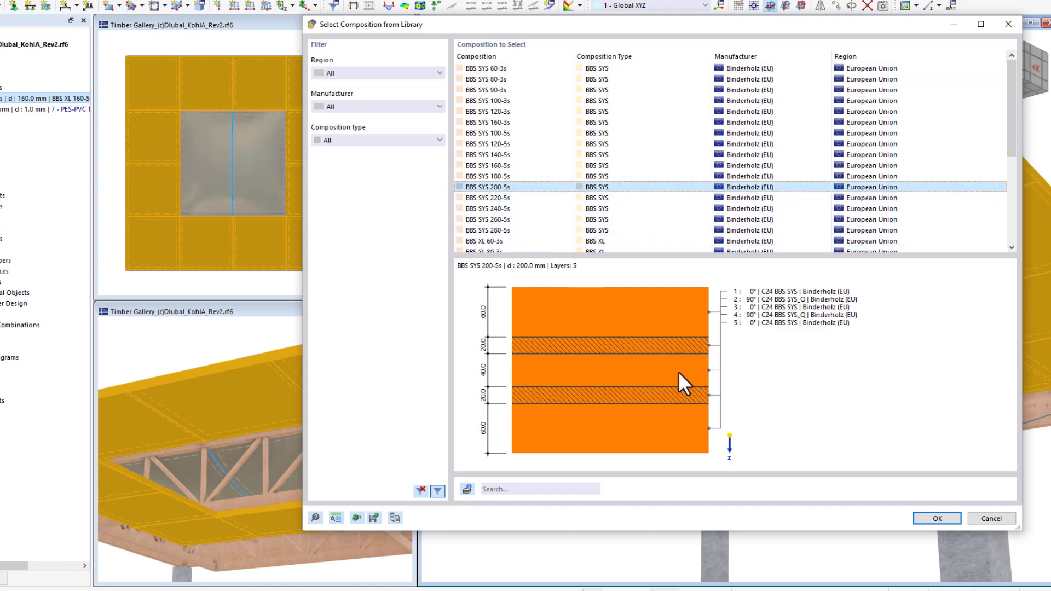
{"action": "left_click", "coordinate": [935, 521]}
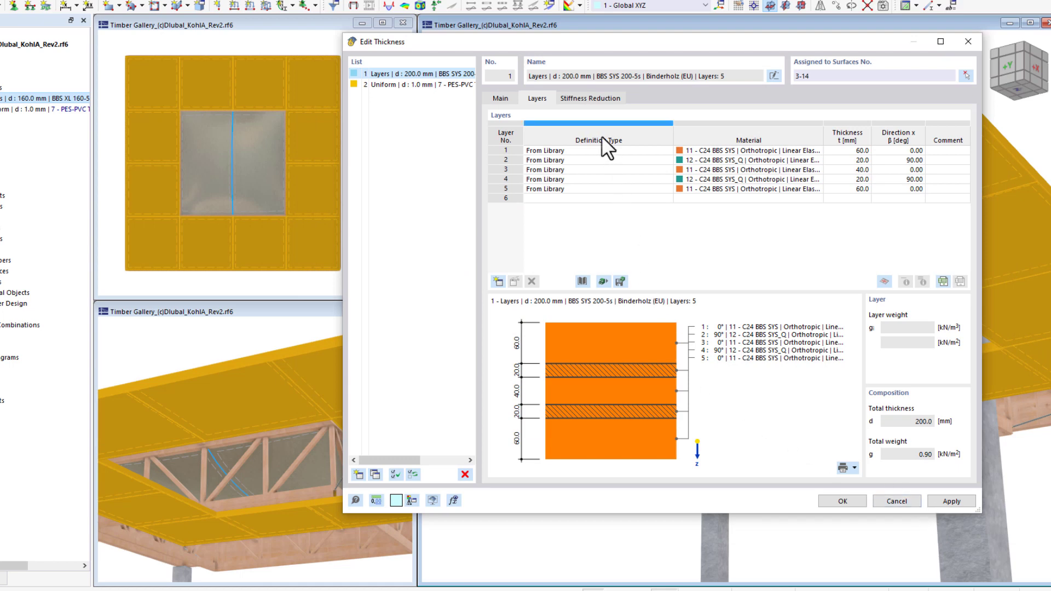
{"action": "left_click", "coordinate": [590, 98]}
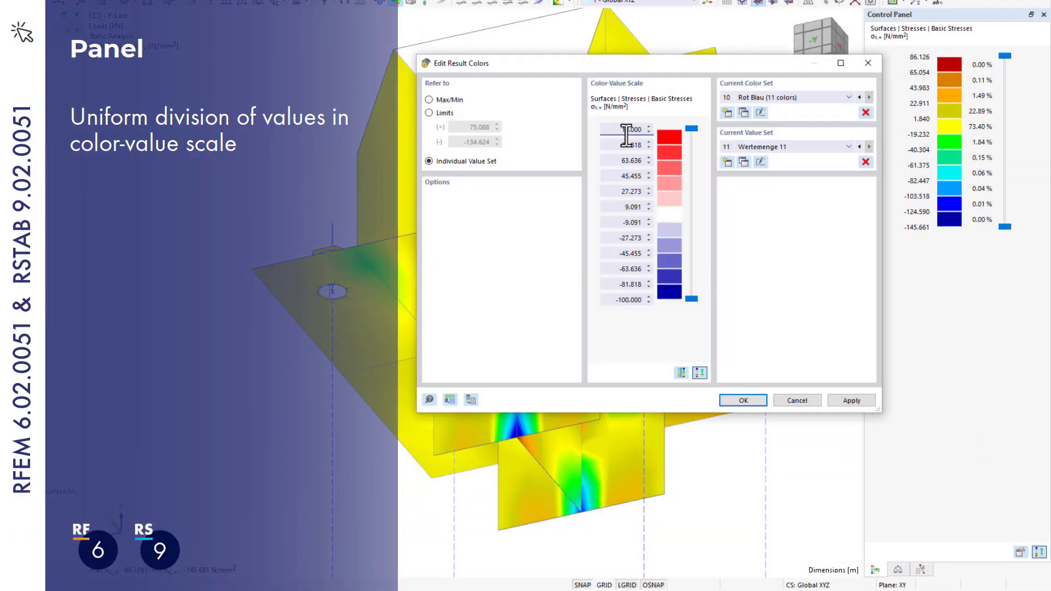
- Divide the stress colour scale uniformly from -100 to 100 N/mm² and apply it
{"action": "left_click", "coordinate": [624, 300]}
{"action": "type", "text": "-10.000"}
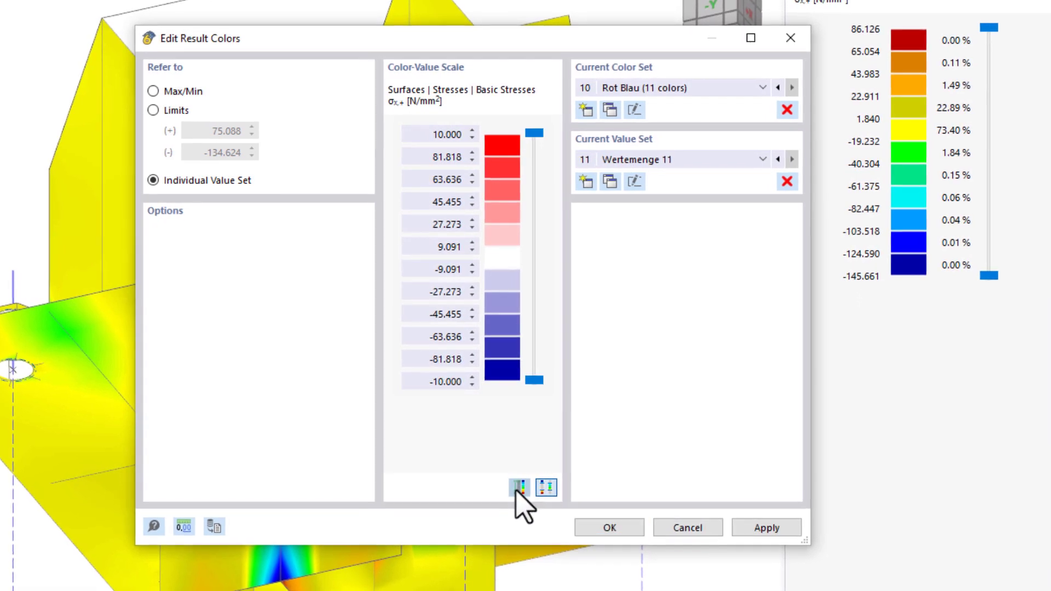
{"action": "left_click", "coordinate": [517, 486]}
{"action": "type", "text": "100.000"}
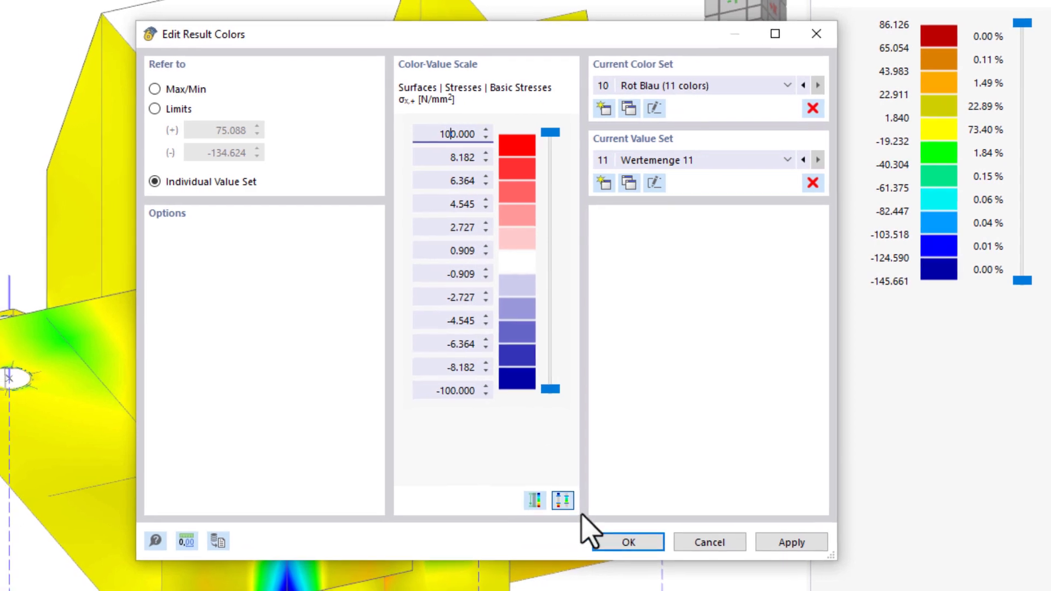
{"action": "left_click", "coordinate": [626, 544]}
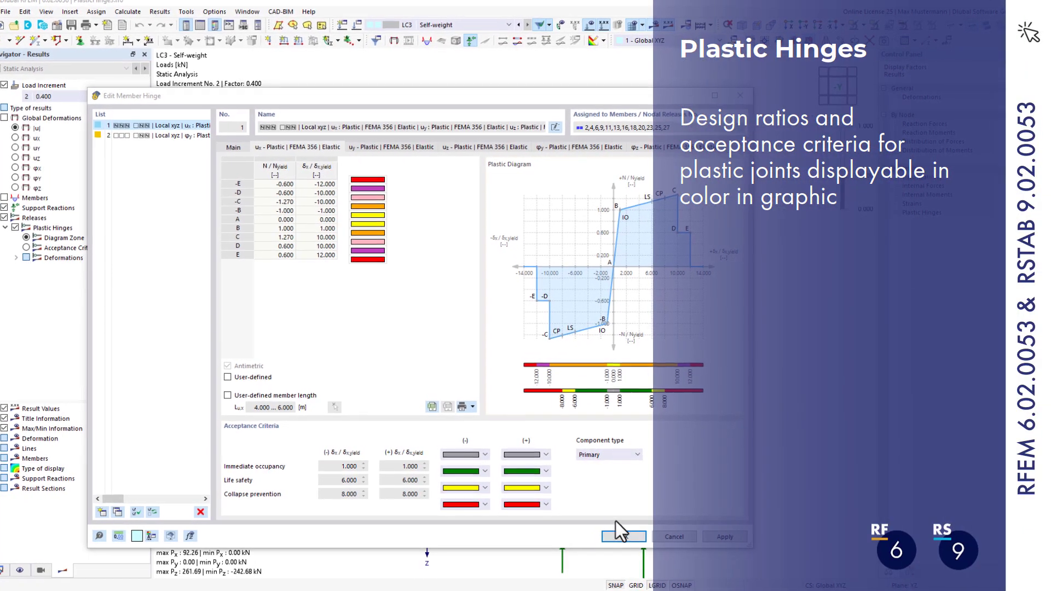
- Close the member hinge dialog and move the load increment through 0.600 to 1.000
{"action": "left_click", "coordinate": [619, 536]}
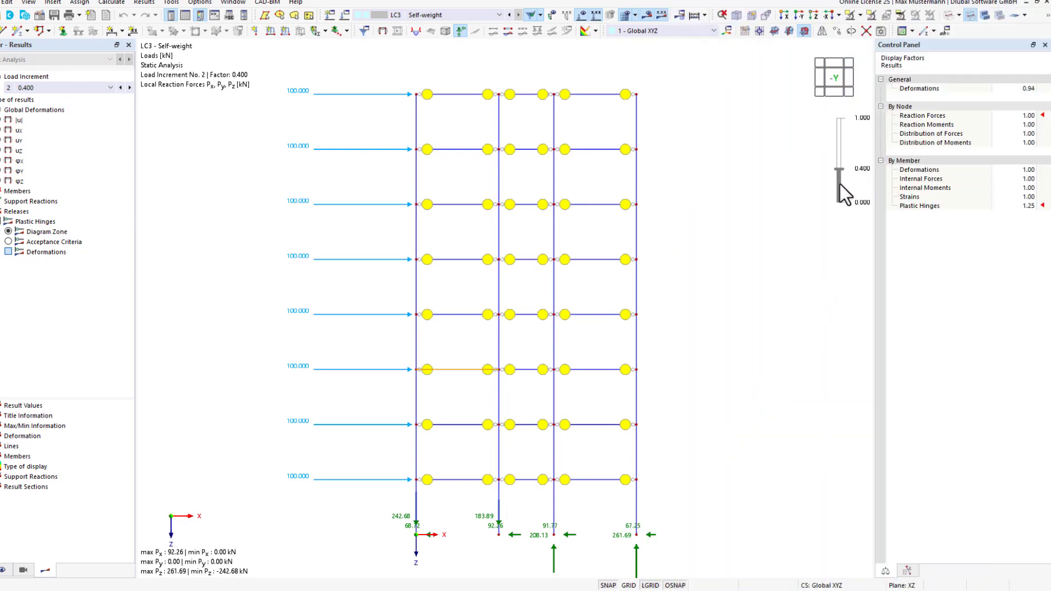
{"action": "left_click_drag", "start_coordinate": [844, 173], "coordinate": [843, 151]}
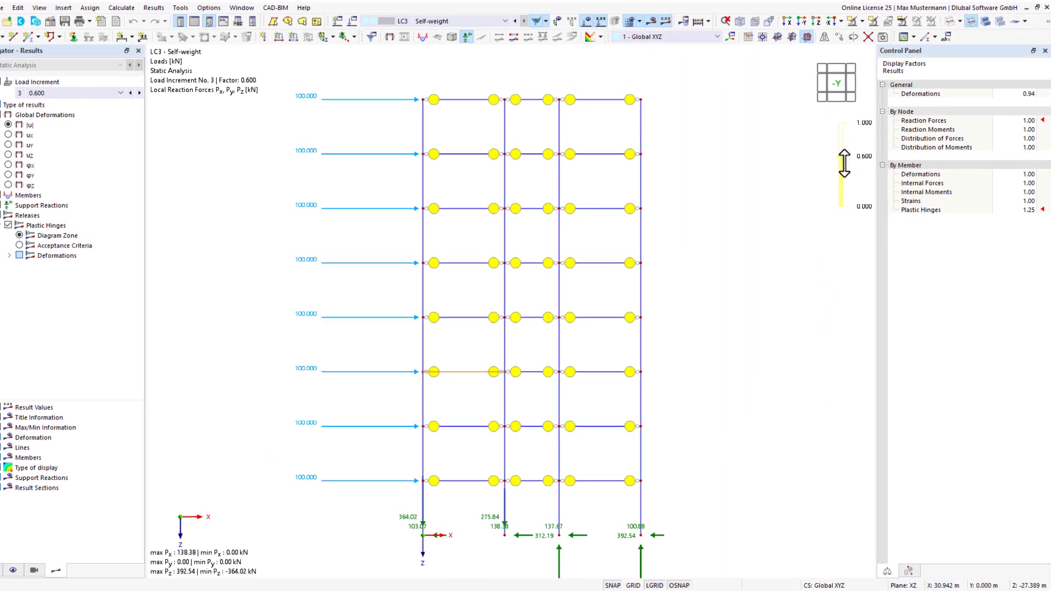
{"action": "left_click_drag", "start_coordinate": [846, 156], "coordinate": [846, 125]}
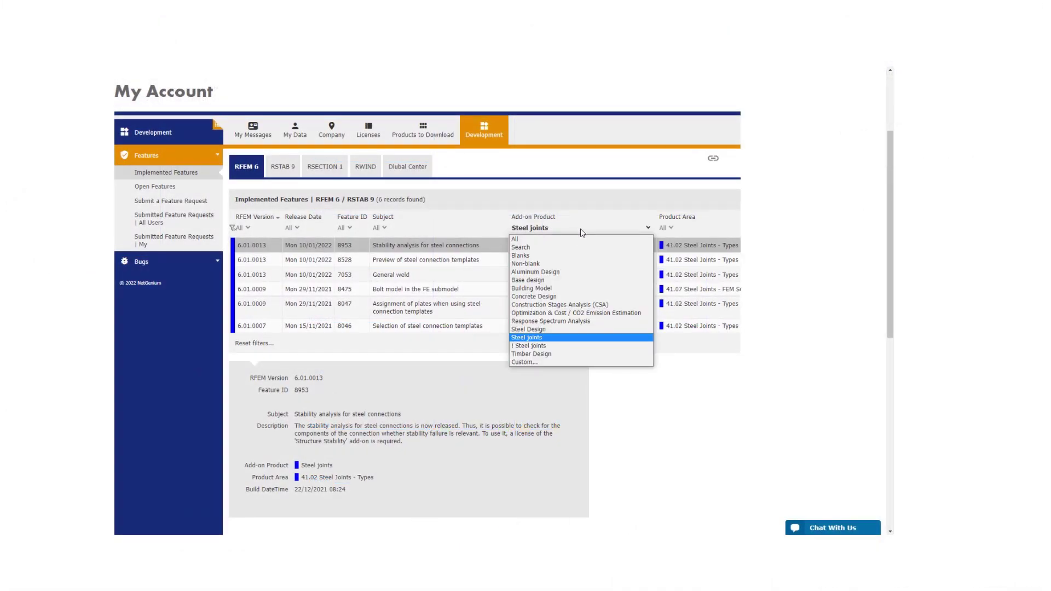
- Filter the Implemented Features list to the Base design add-on product
{"action": "left_click", "coordinate": [529, 280]}
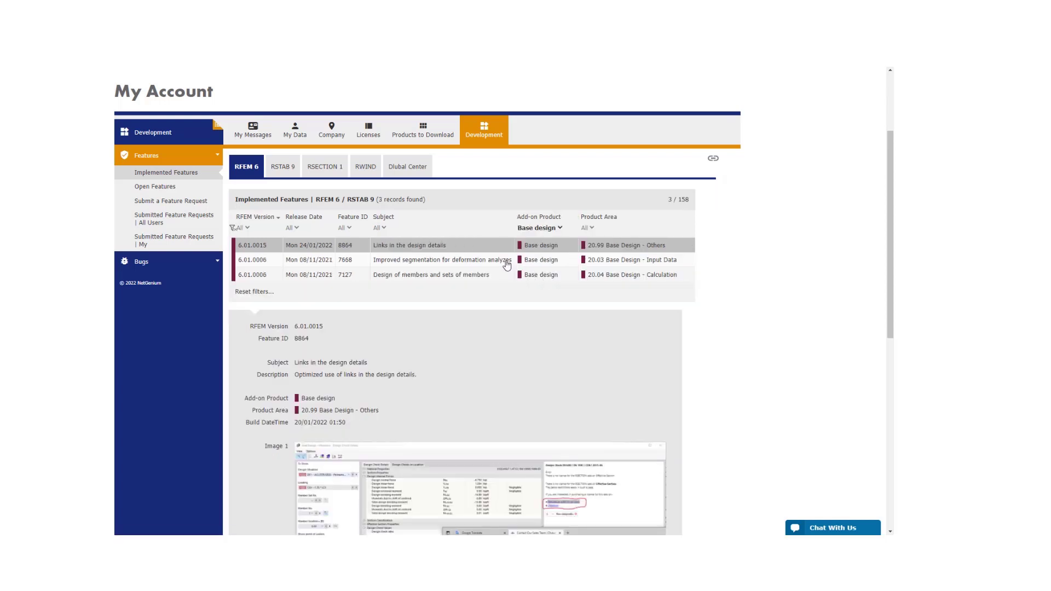